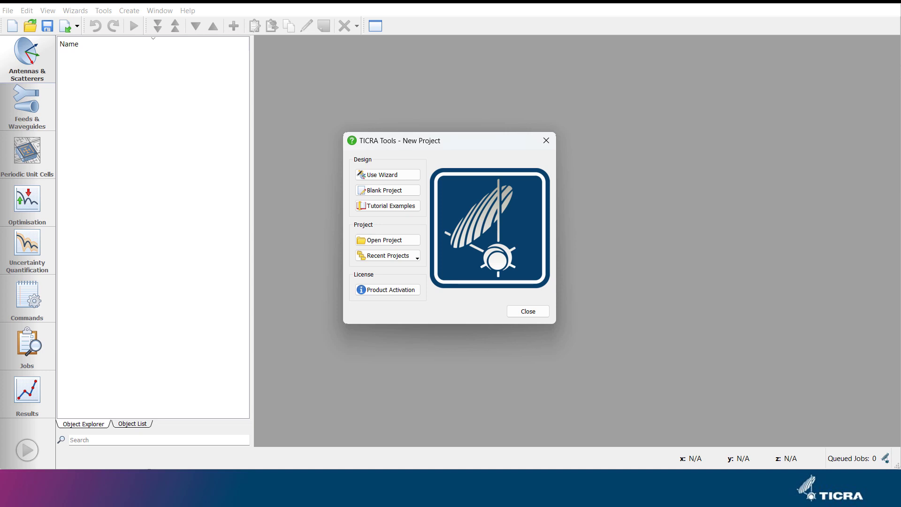
Step: Browse the 52 tutorial cases in the gallery, then close it without choosing one
click(395, 212)
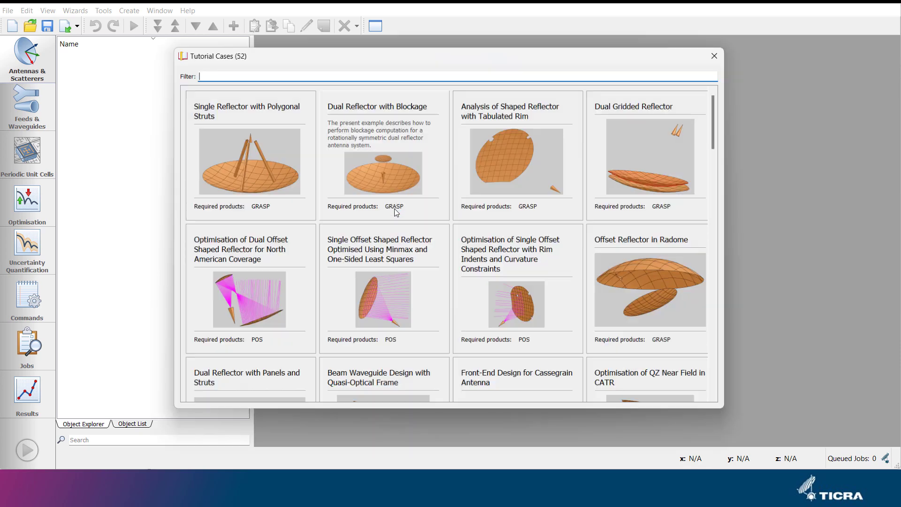
scroll(396, 212, down, 5)
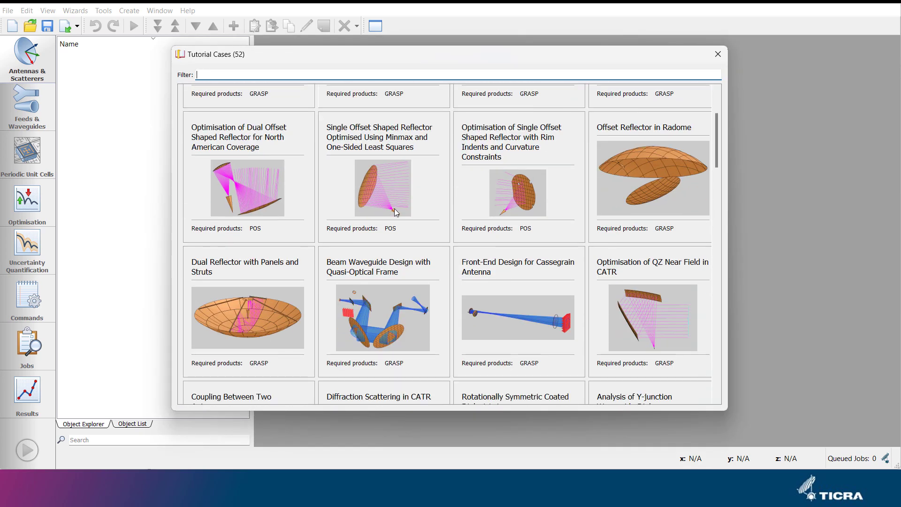
scroll(396, 212, down, 6)
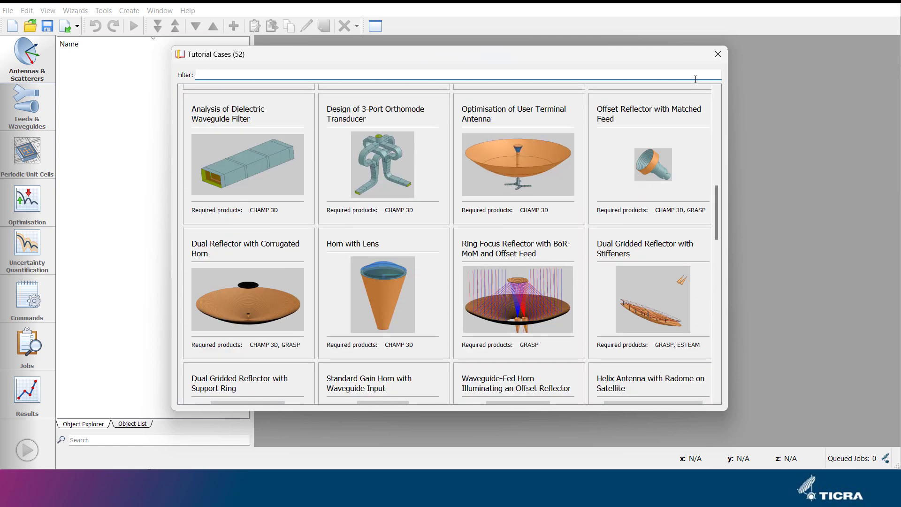
click(718, 54)
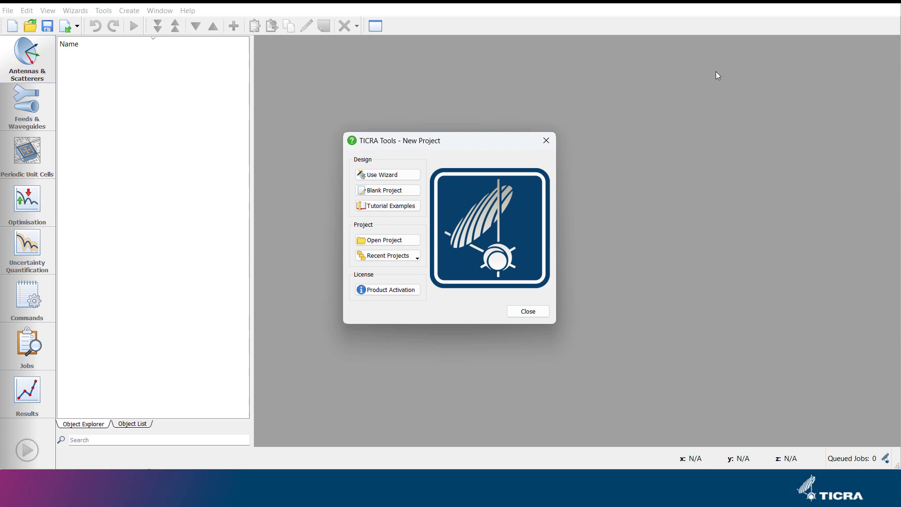
Step: In Product Activation, switch QUPES, POS and UQ off and back on, keeping all six products on
click(387, 291)
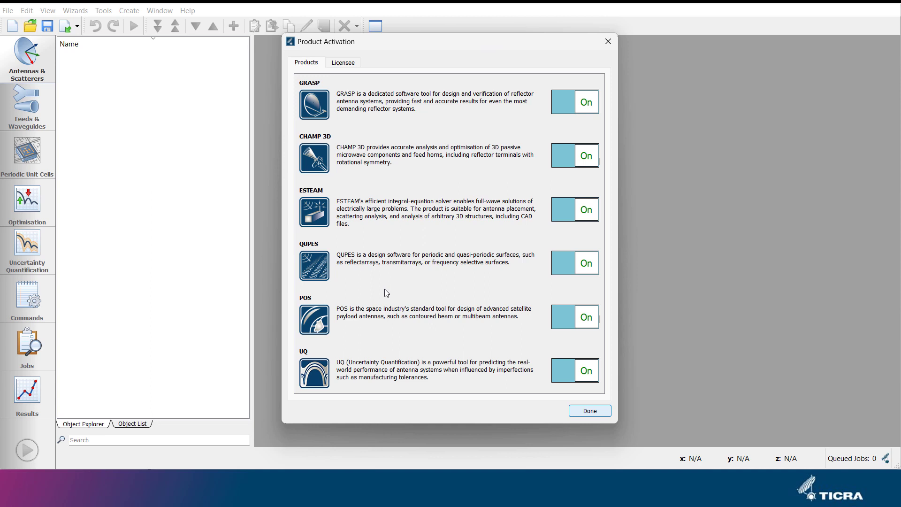
click(582, 266)
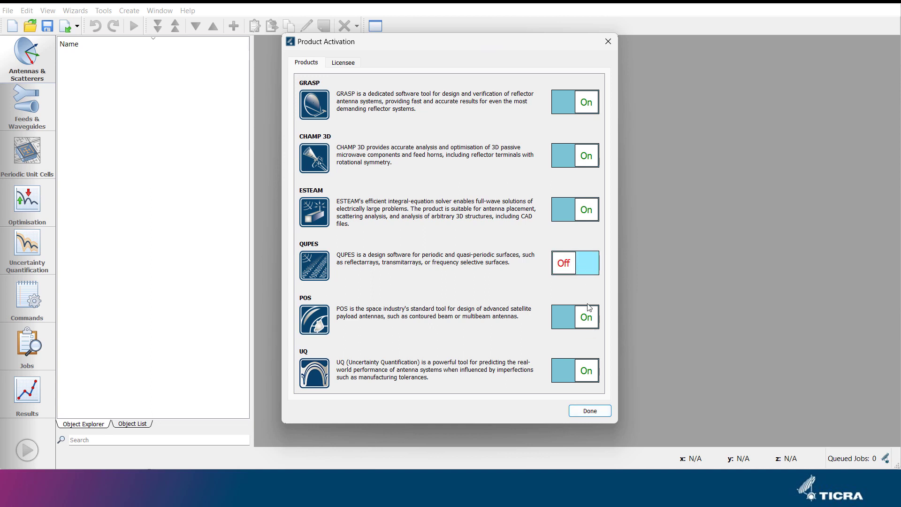
click(589, 310)
click(582, 367)
click(581, 371)
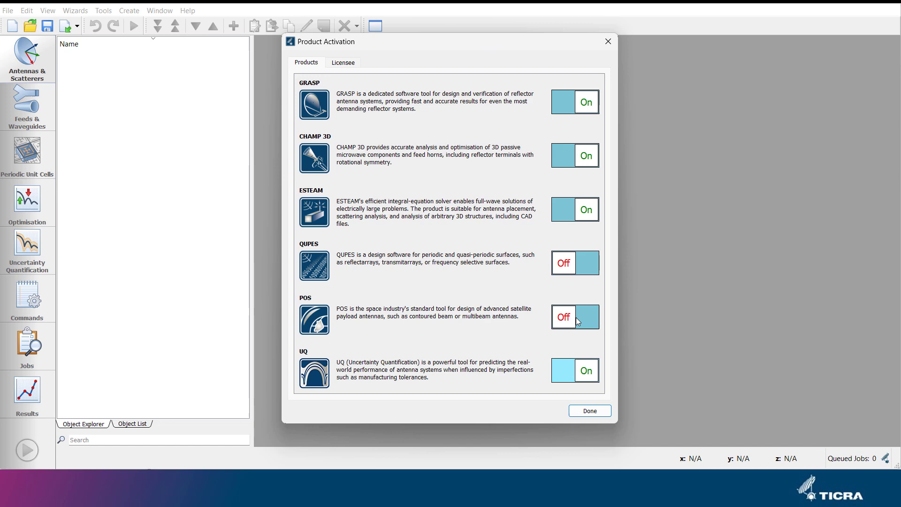
click(576, 317)
click(573, 271)
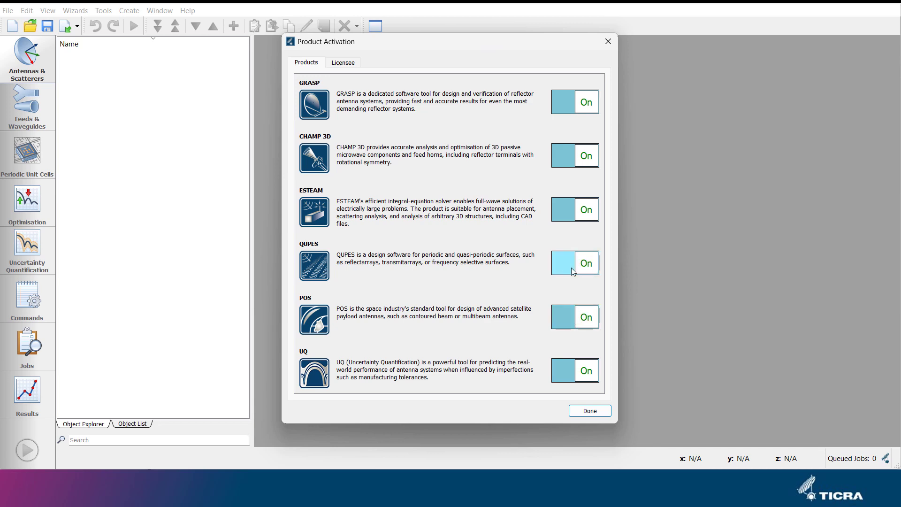
click(592, 412)
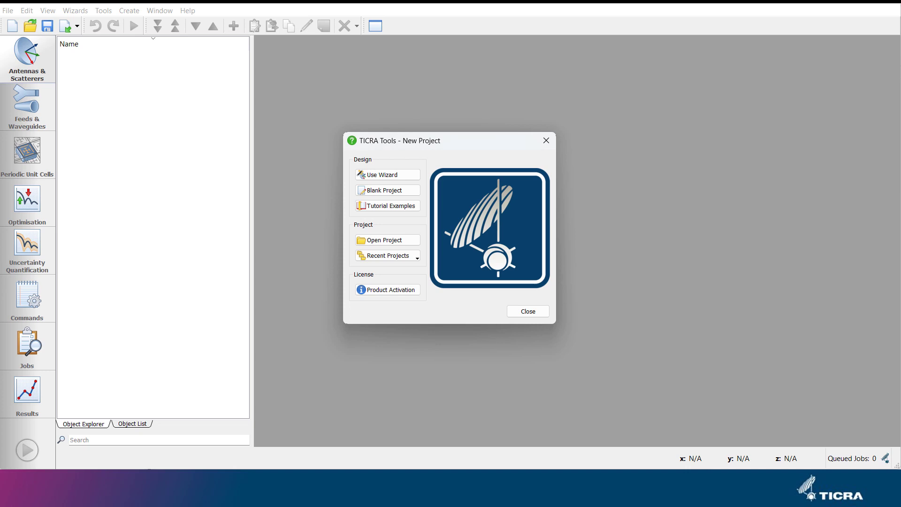
Step: Open gui_introduction.gxp and zoom in and out on the three-panel reflectarray elements
click(387, 244)
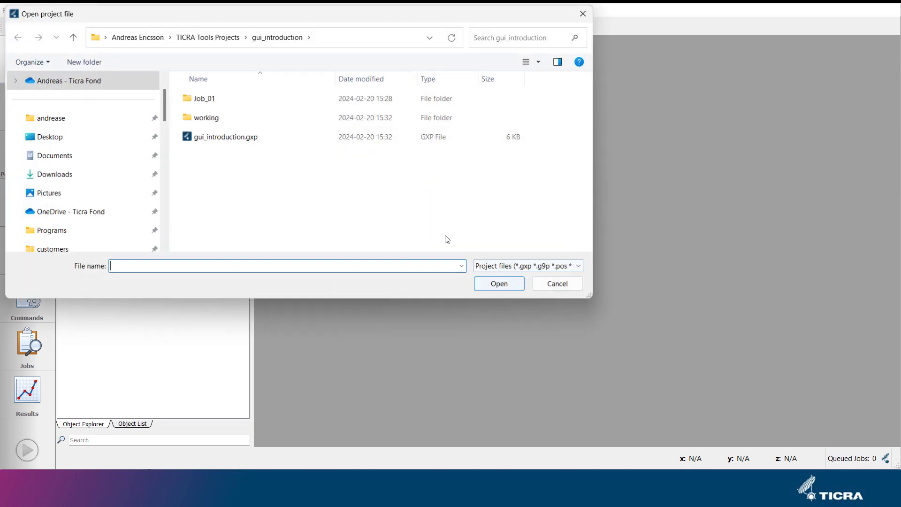
double_click(265, 135)
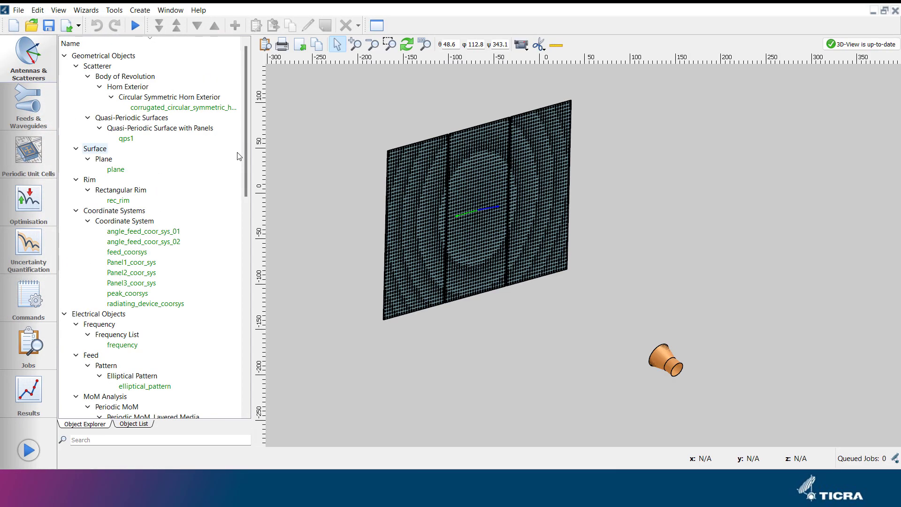
scroll(472, 200, up, 10)
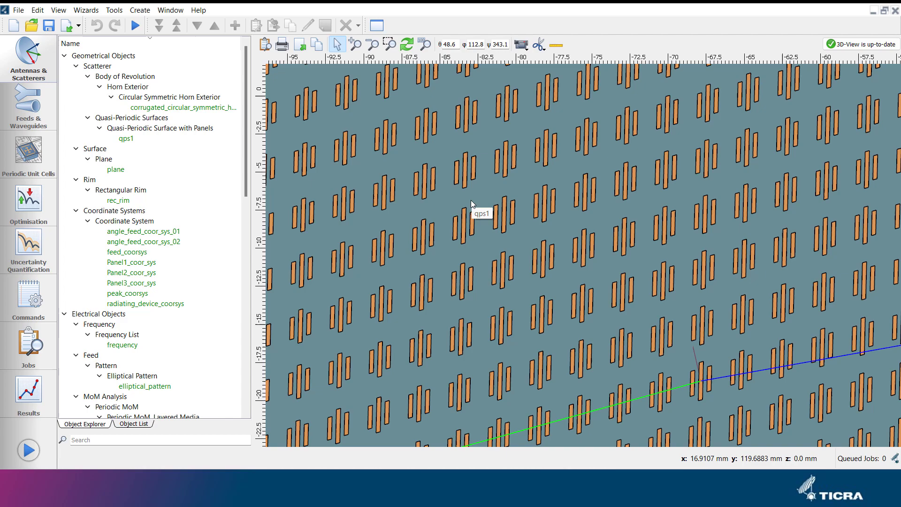
scroll(471, 200, down, 10)
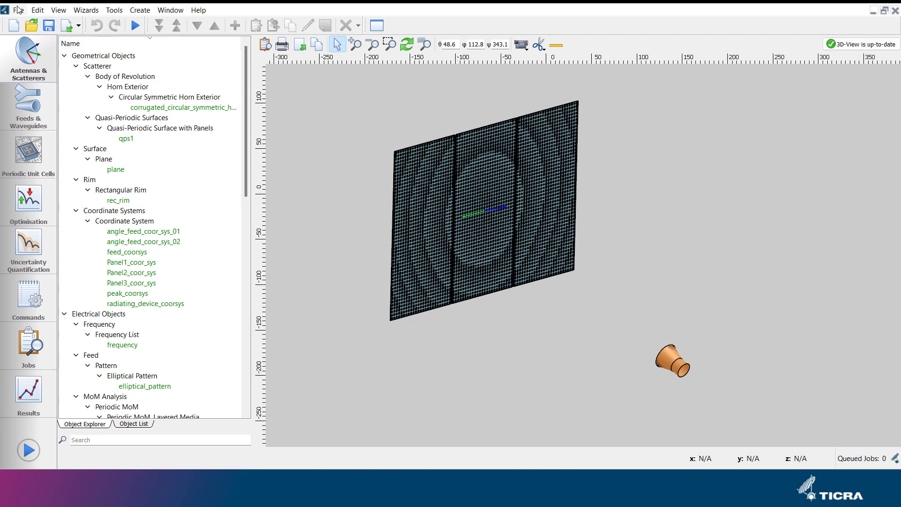
click(63, 11)
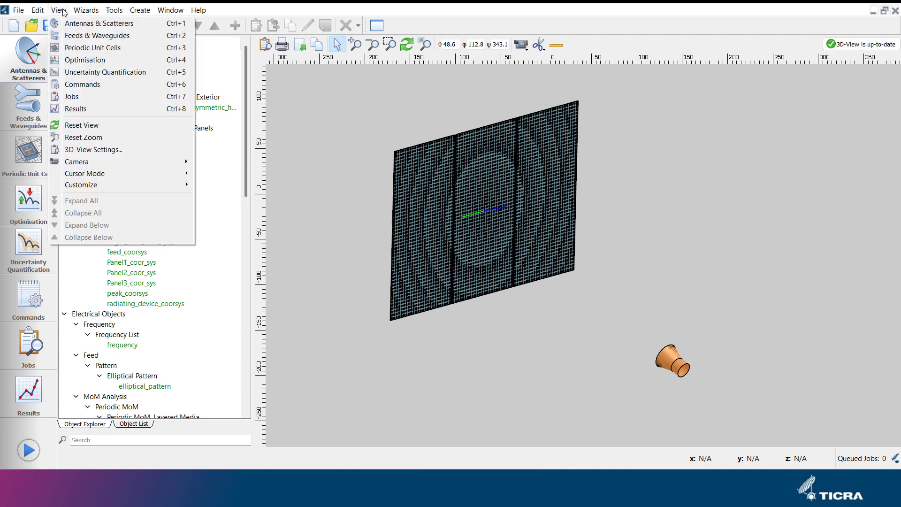
mouse_move(86, 12)
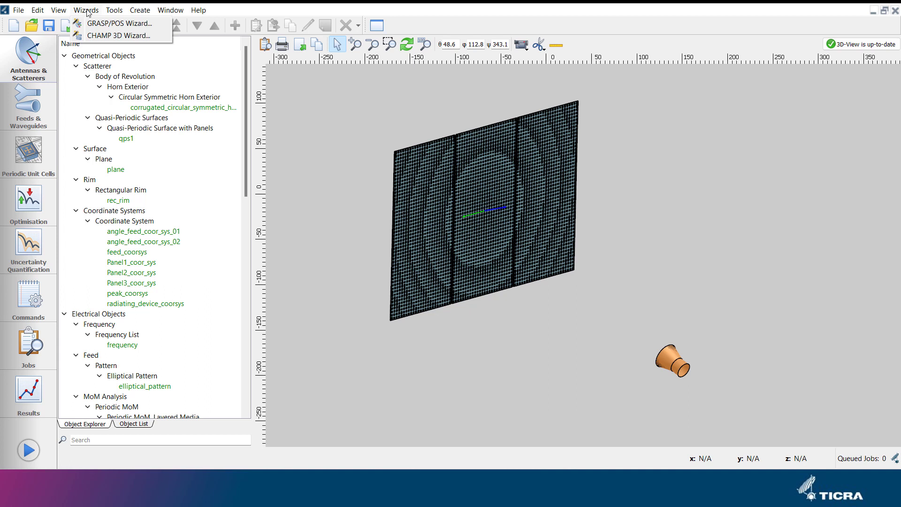
mouse_move(114, 10)
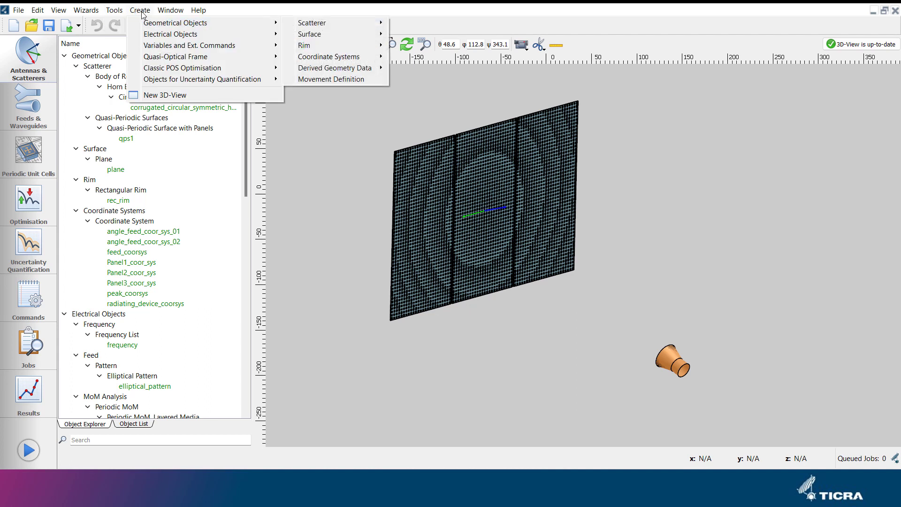
mouse_move(196, 12)
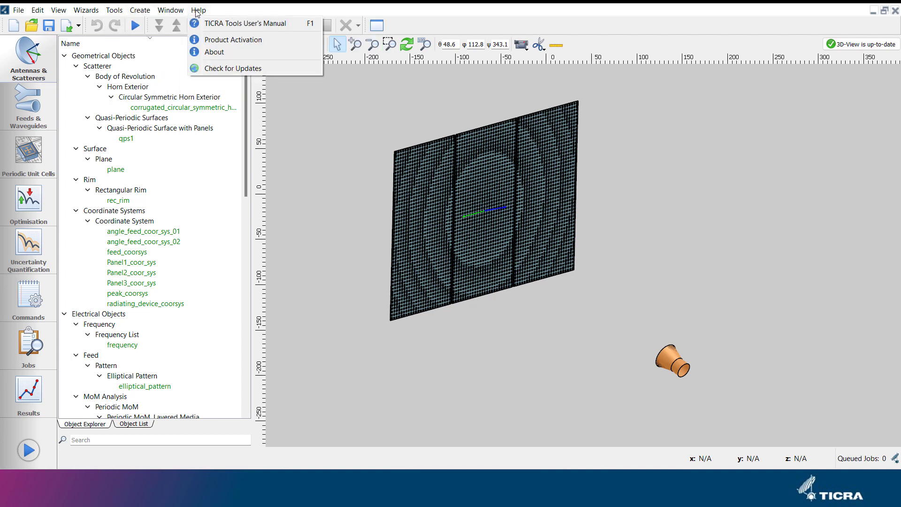
click(230, 25)
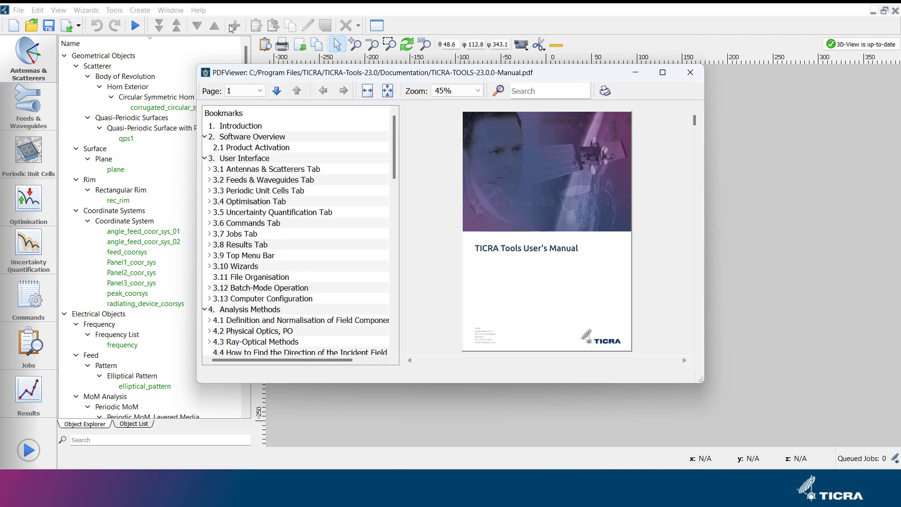
scroll(309, 213, down, 4)
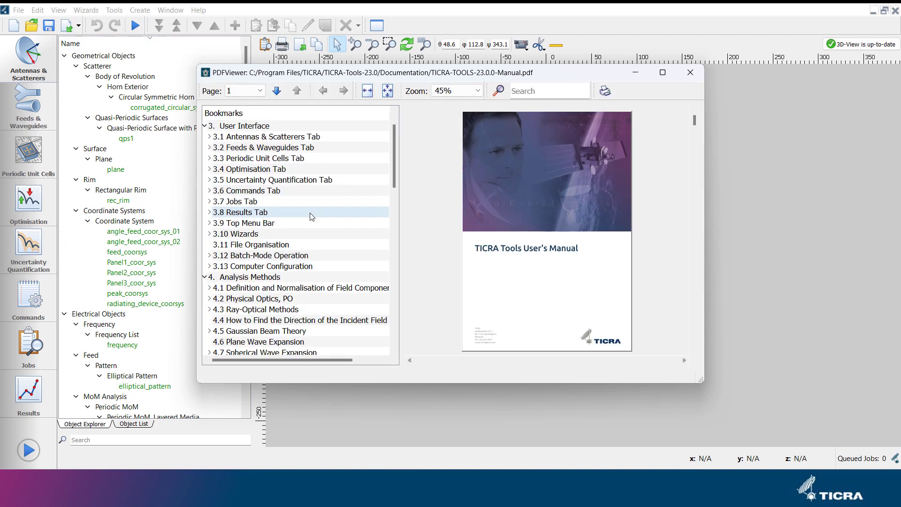
scroll(310, 213, down, 4)
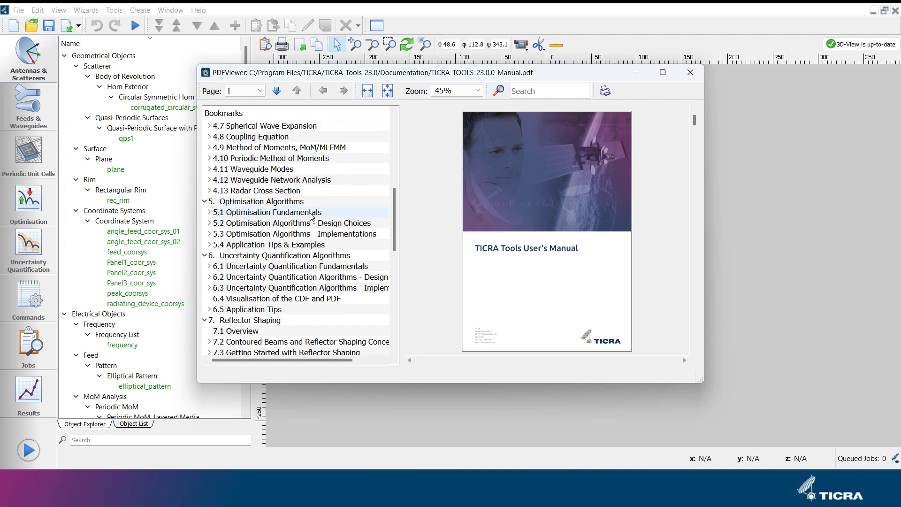
scroll(310, 215, down, 7)
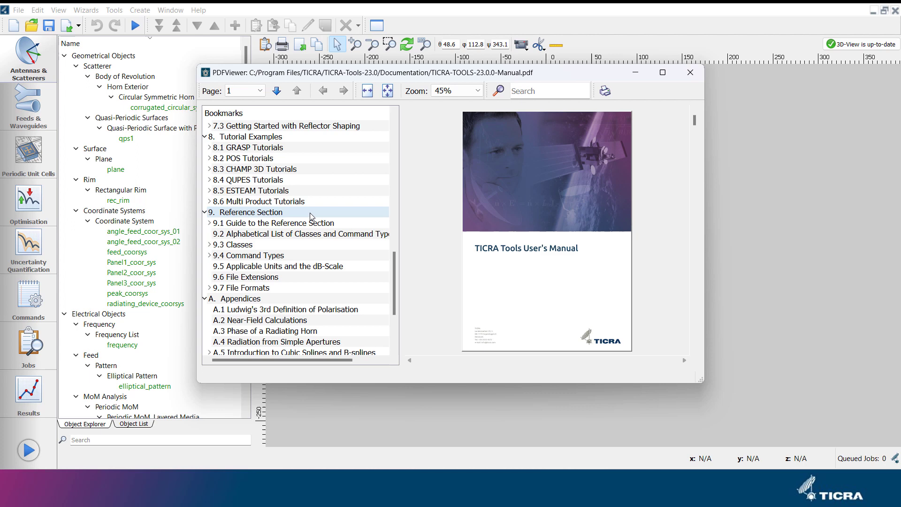
click(690, 72)
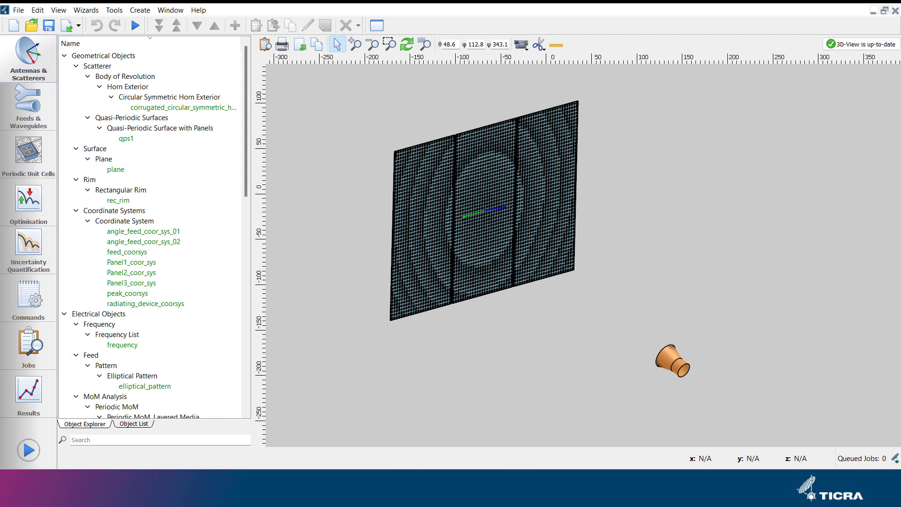
click(126, 139)
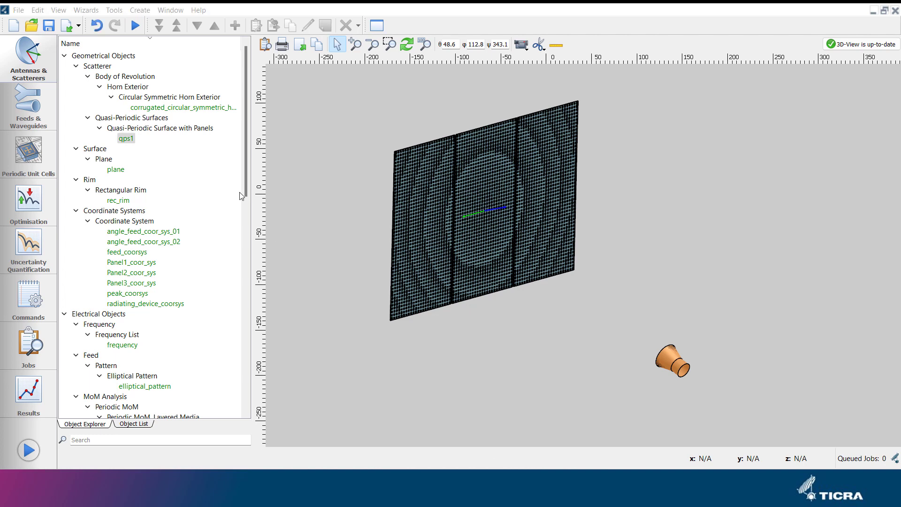
double_click(126, 138)
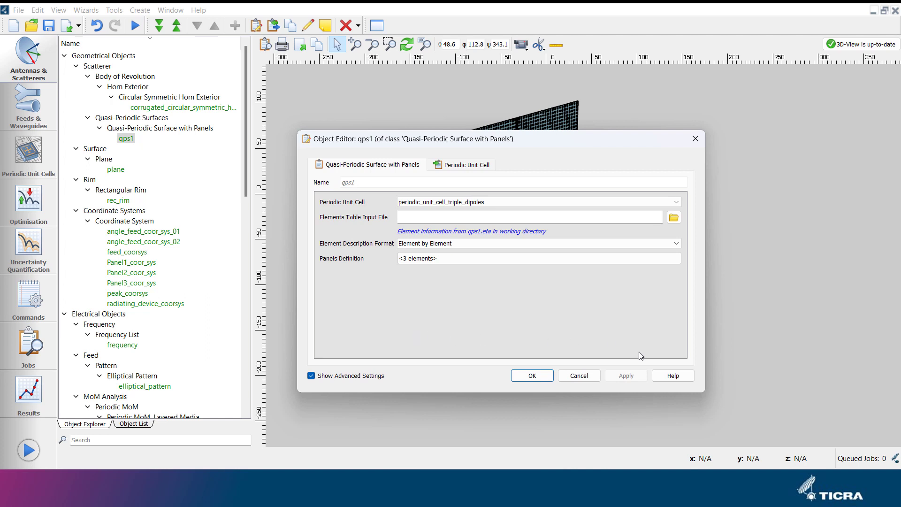
click(676, 376)
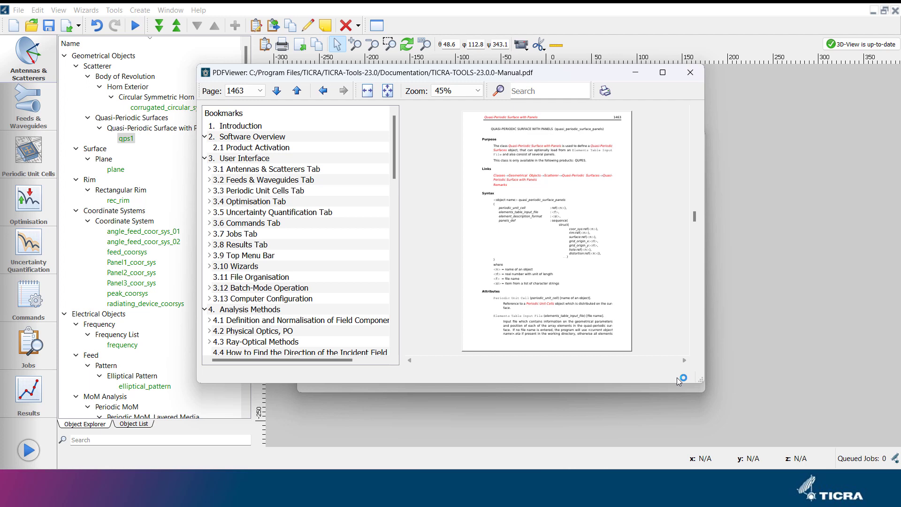
click(695, 75)
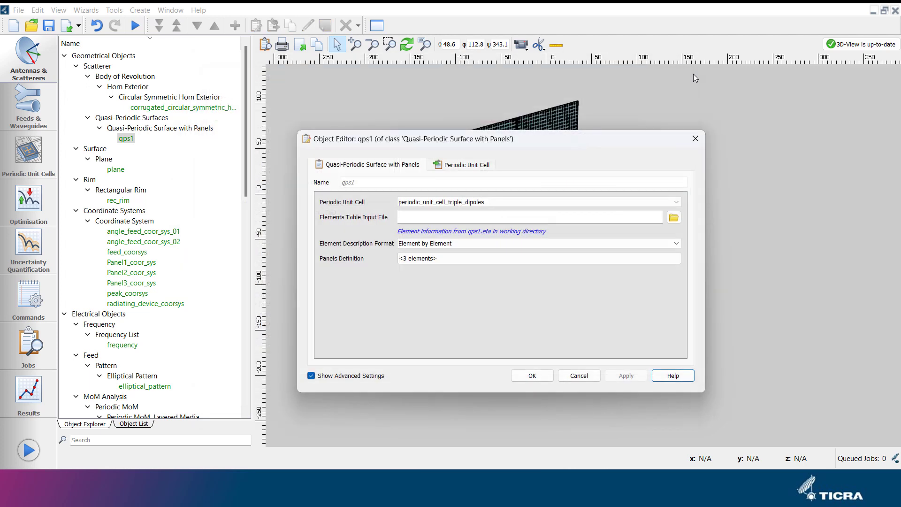
click(695, 139)
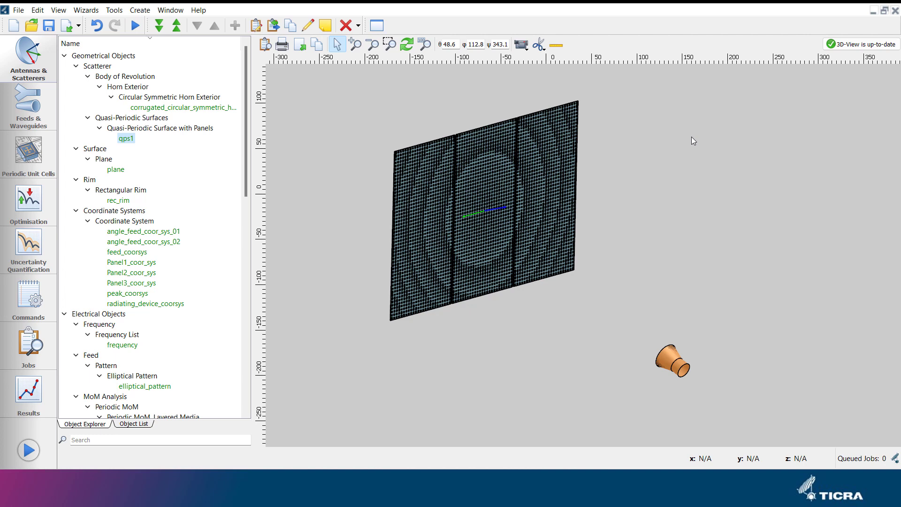
click(263, 44)
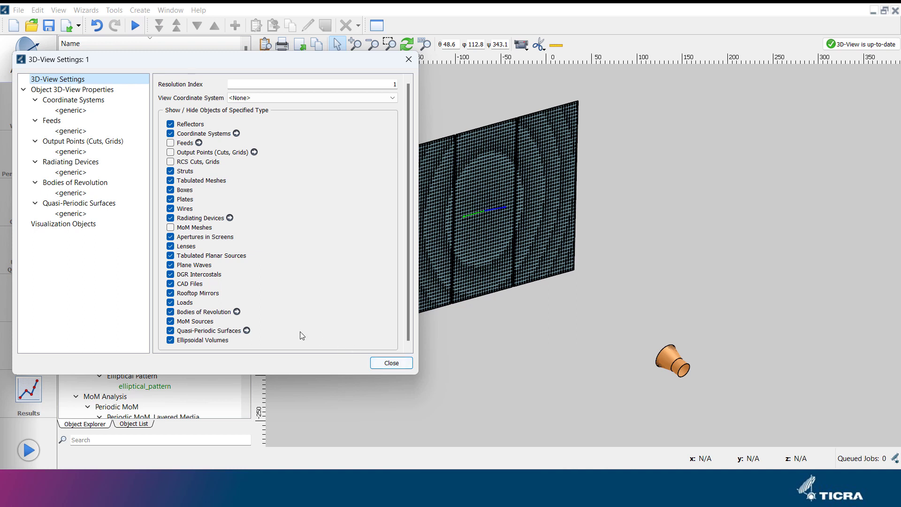
click(171, 331)
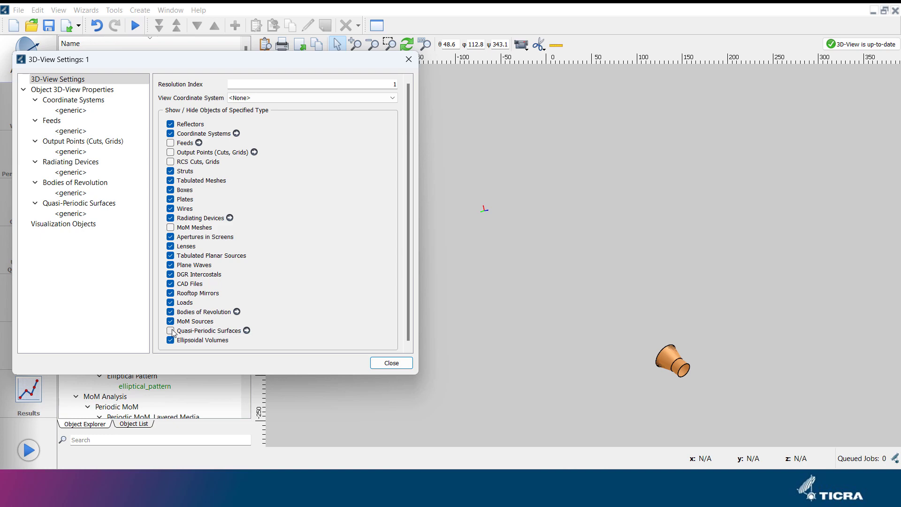
click(171, 331)
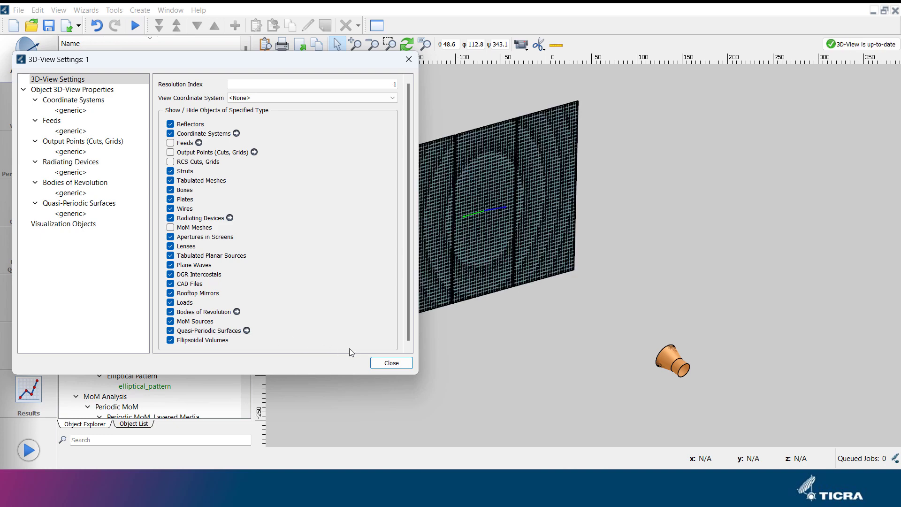
click(389, 363)
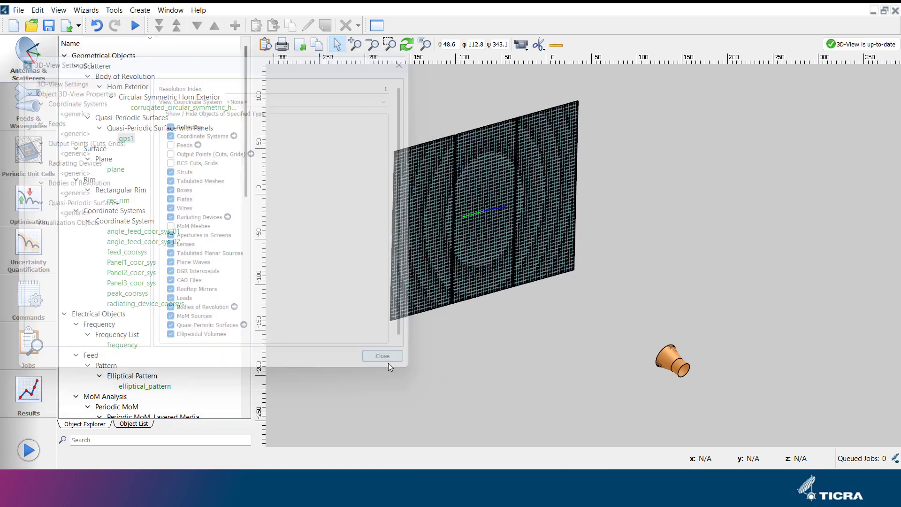
double_click(417, 249)
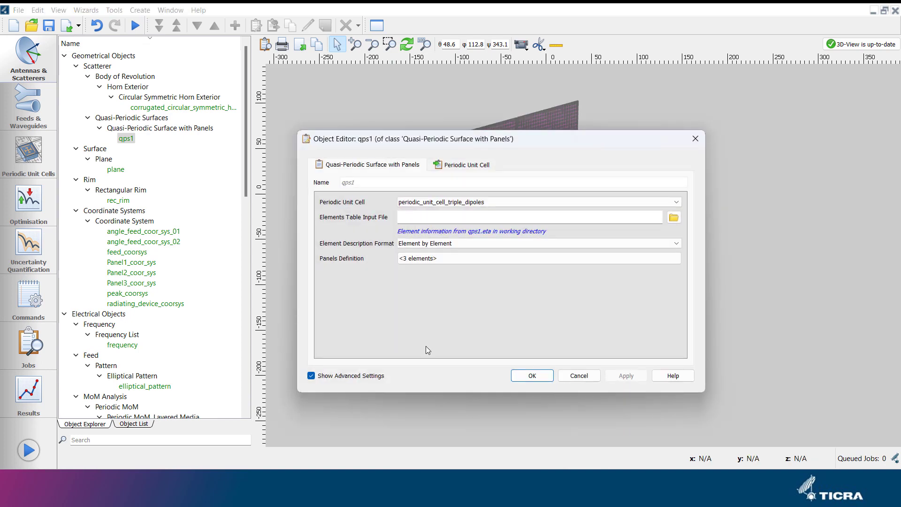
click(535, 375)
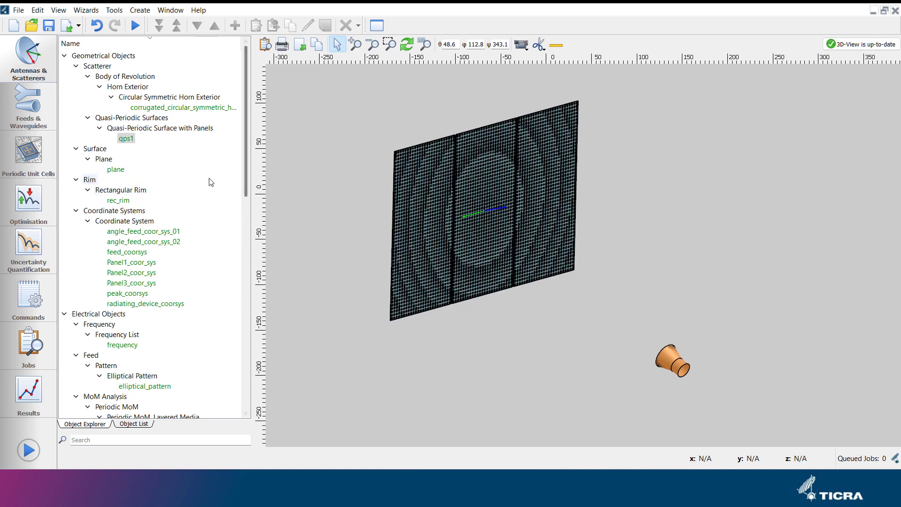
click(127, 139)
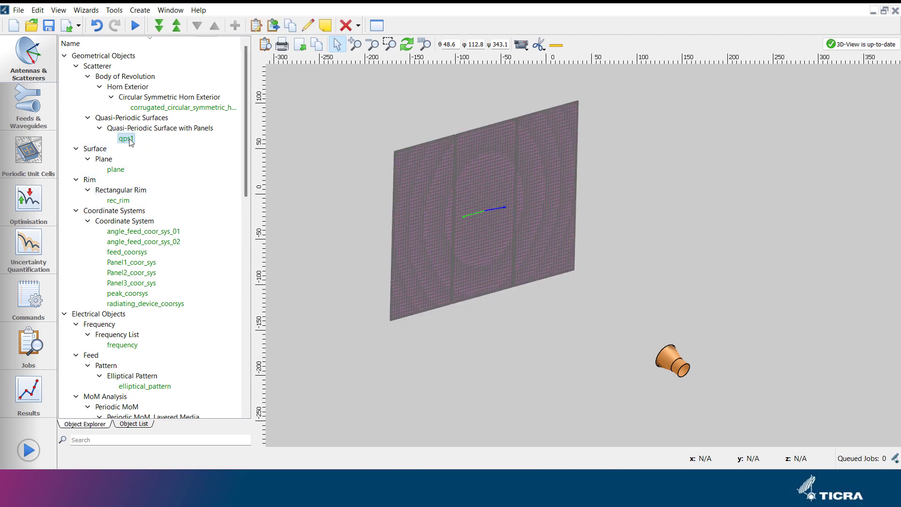
click(138, 109)
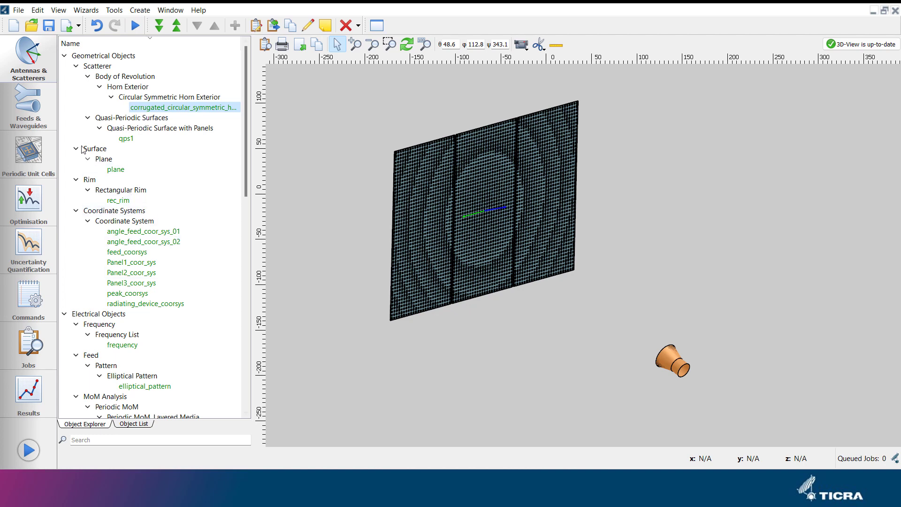
Step: Show the Feeds & Waveguides workspace with the corrugated_combined_device horn
click(27, 113)
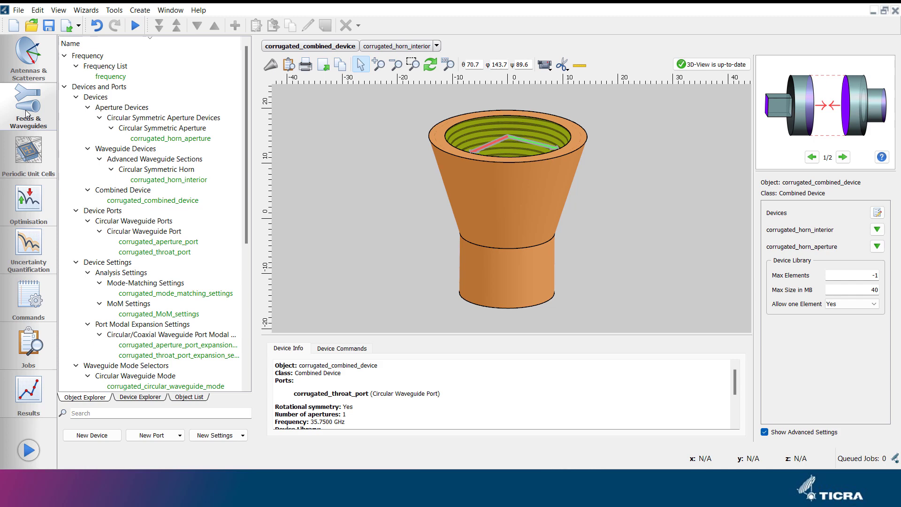
Step: Show the Periodic Unit Cells workspace with periodic_unit_cell_triple_dipoles
click(28, 151)
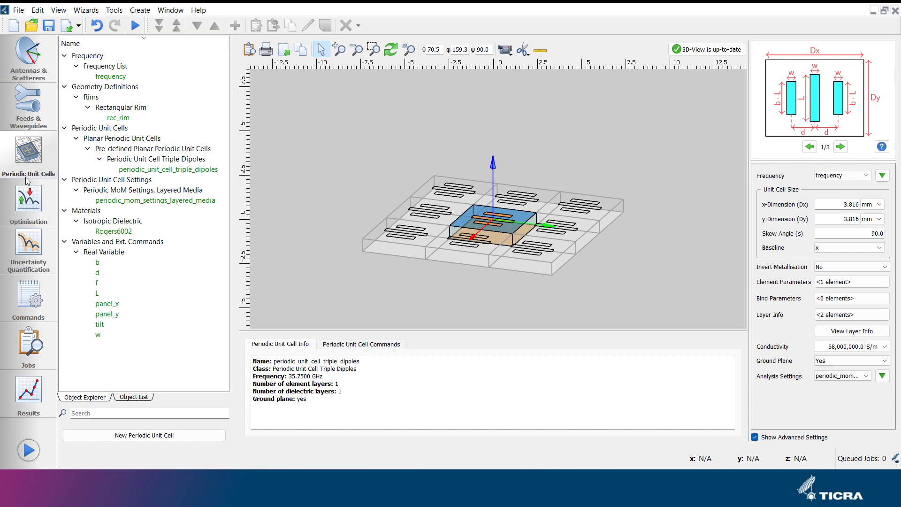
Step: View the Optimisation manager, then the Uncertainty Quantification workspace with uq_manager
click(28, 202)
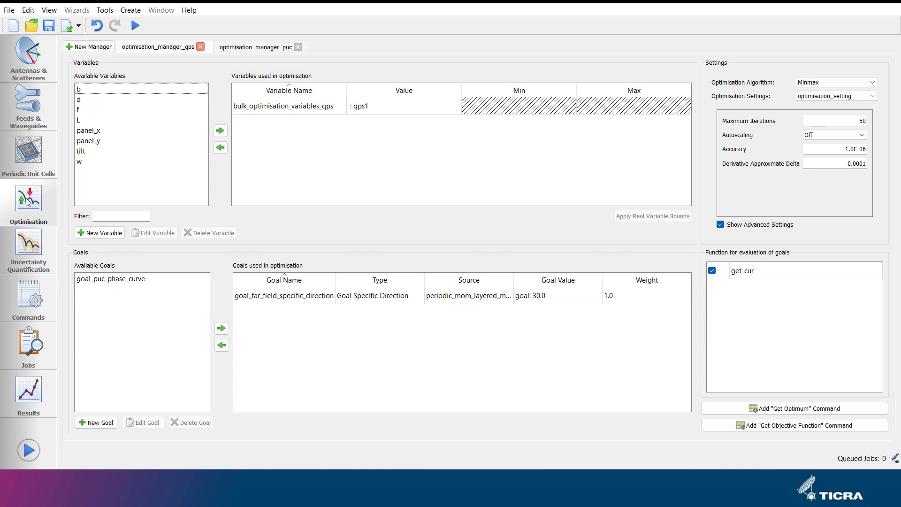
click(28, 252)
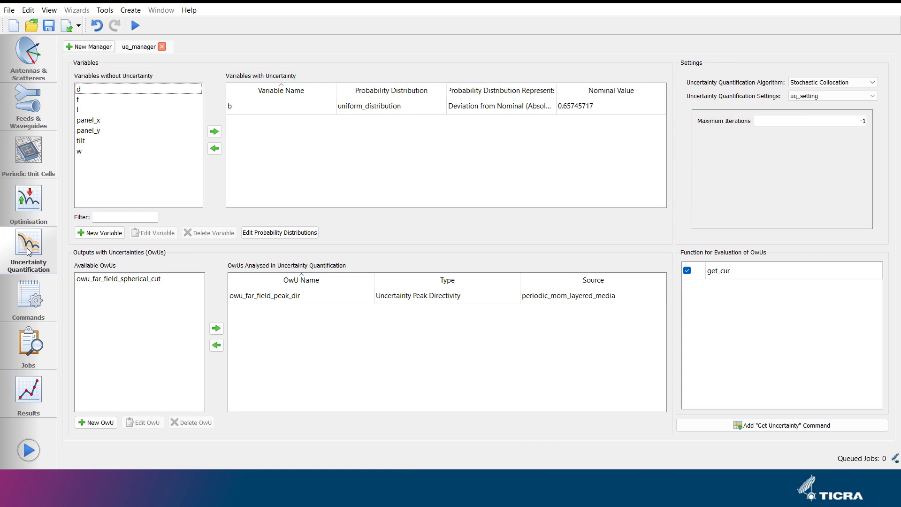
Step: In the Commands list, move Export Reflection Coefficient up, then back to second place
click(26, 298)
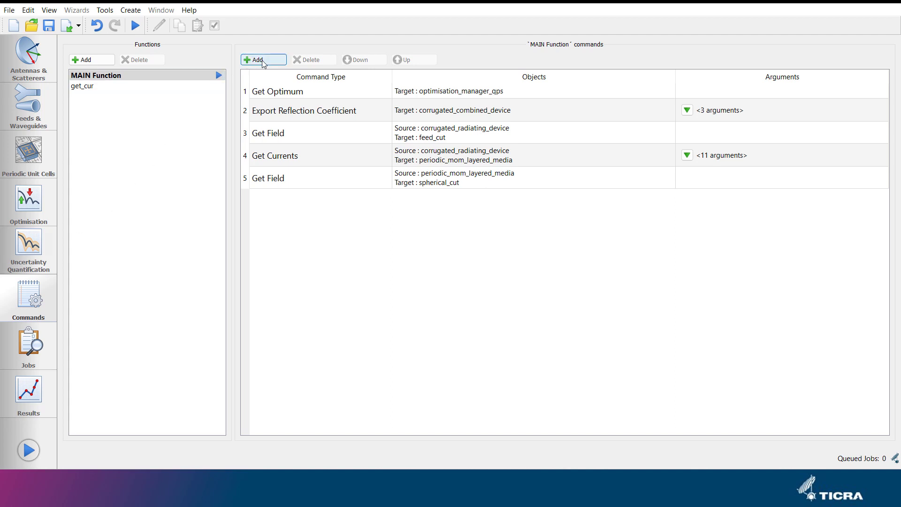
click(279, 111)
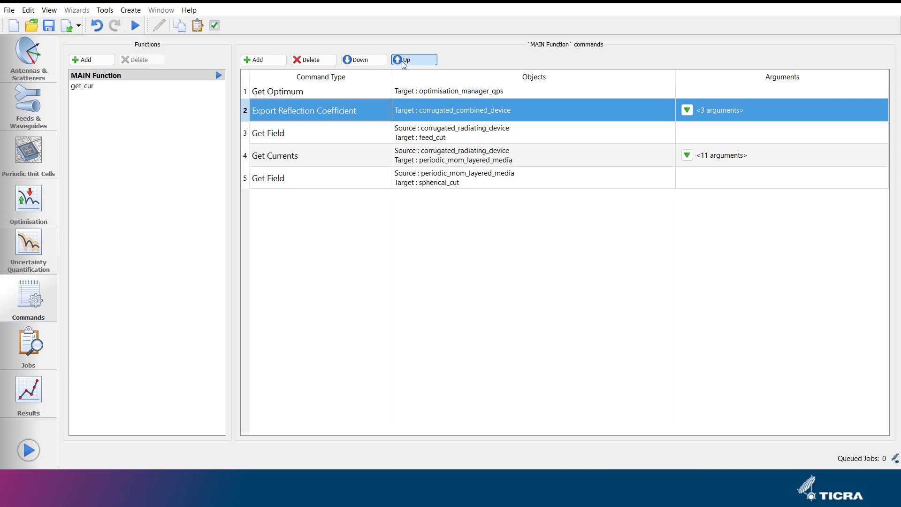
click(402, 61)
click(369, 61)
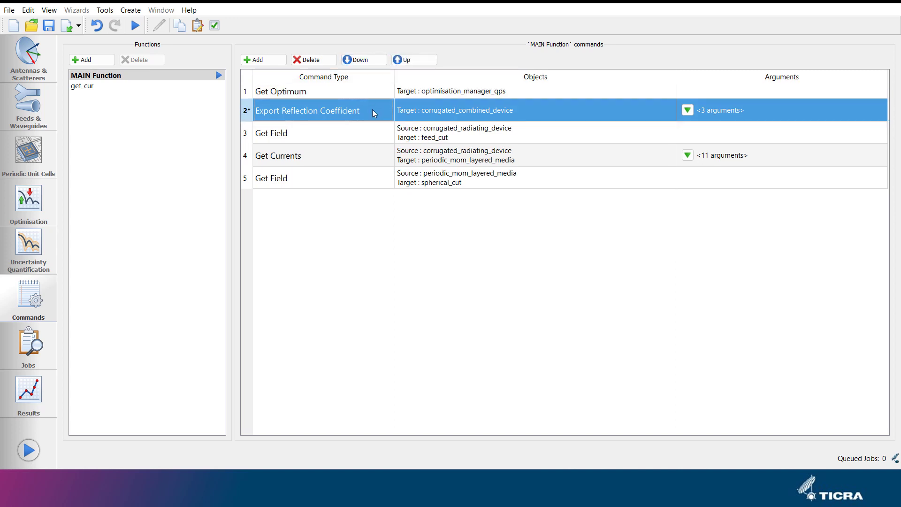
Step: Disable Export Reflection Coefficient, then re-enable it with Ctrl+E
right_click(327, 110)
click(362, 155)
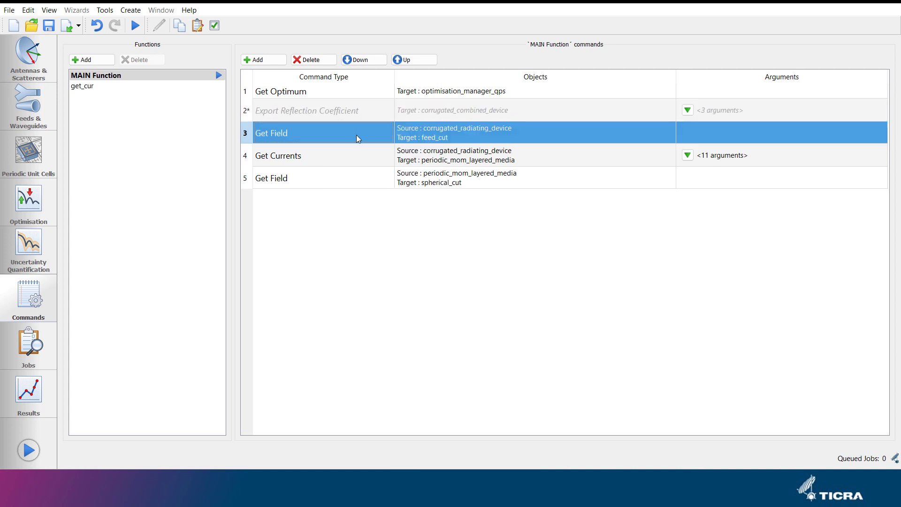
click(345, 112)
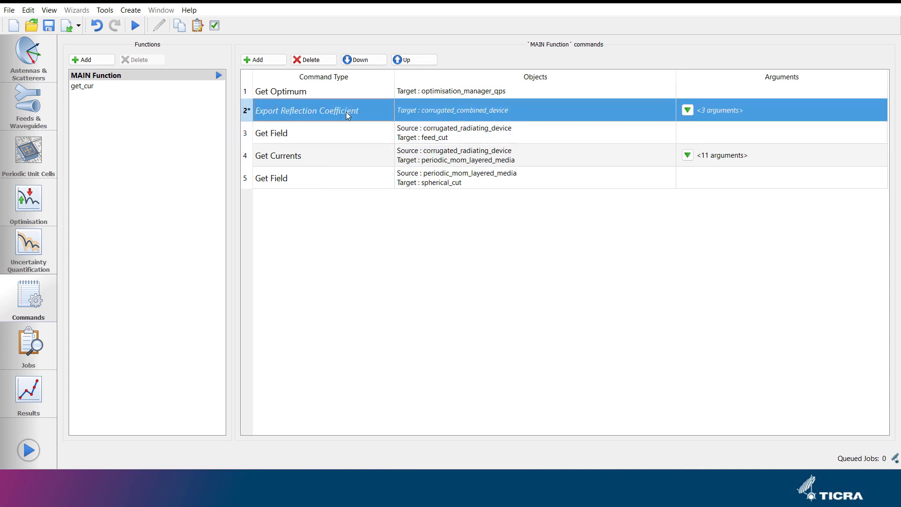
key(ctrl+e)
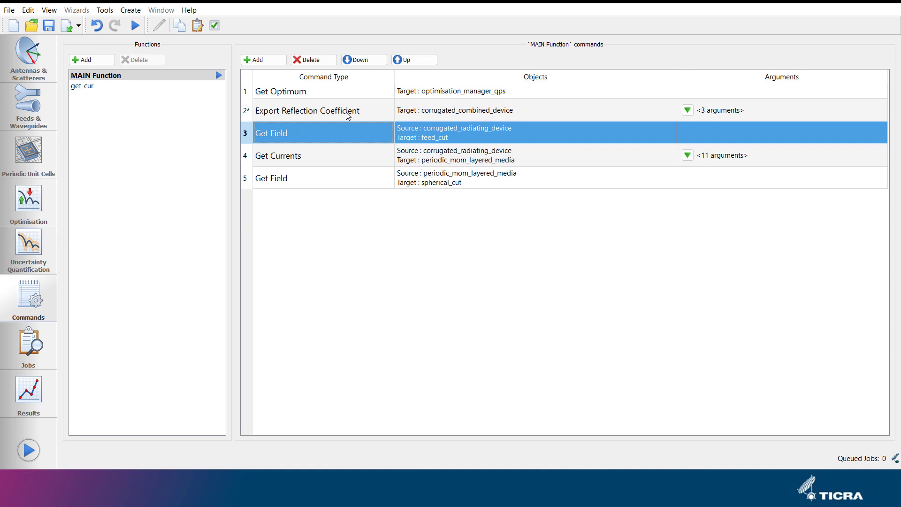
double_click(426, 156)
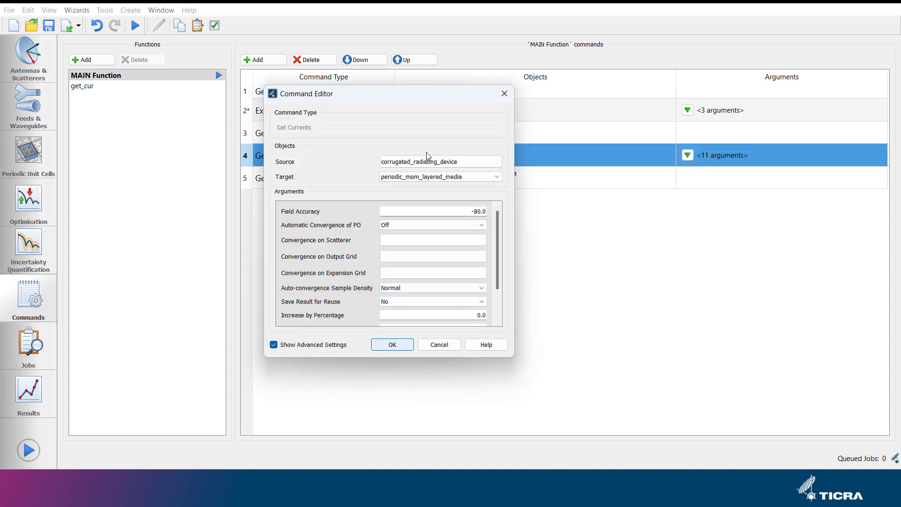
scroll(416, 300, down, 3)
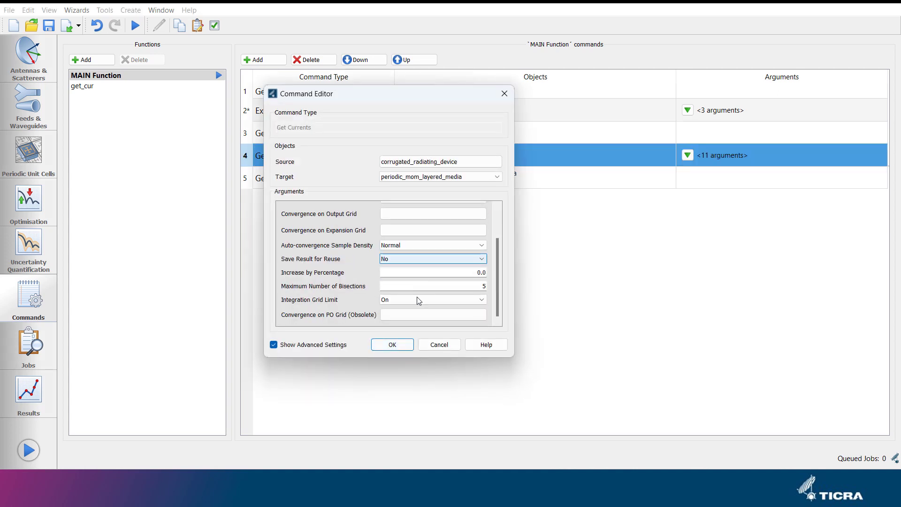
click(412, 343)
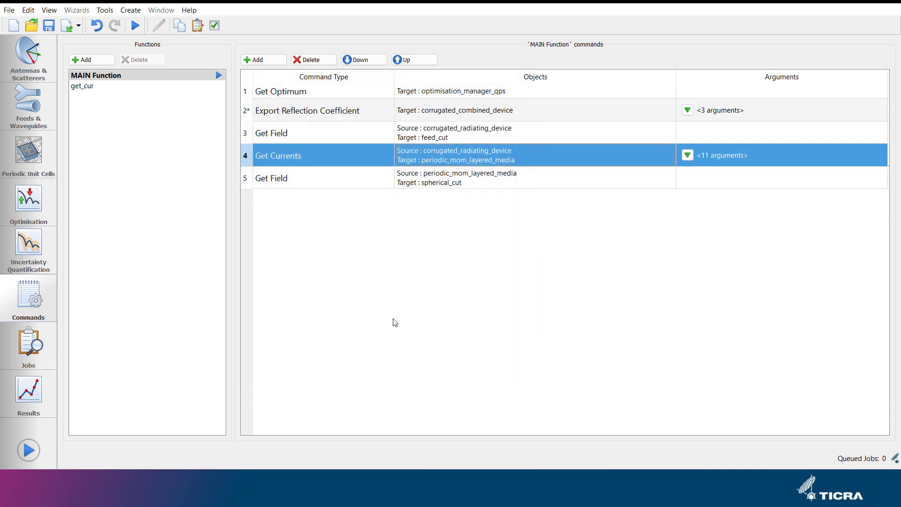
click(89, 87)
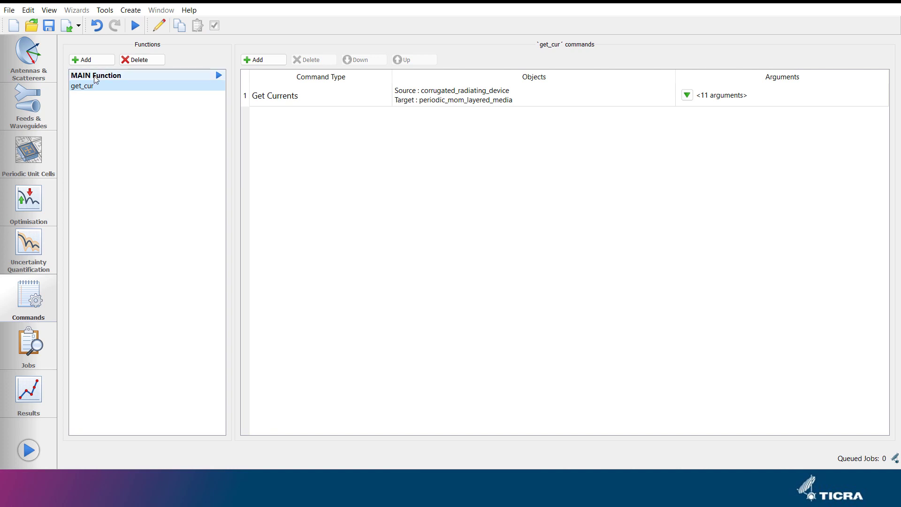
click(95, 76)
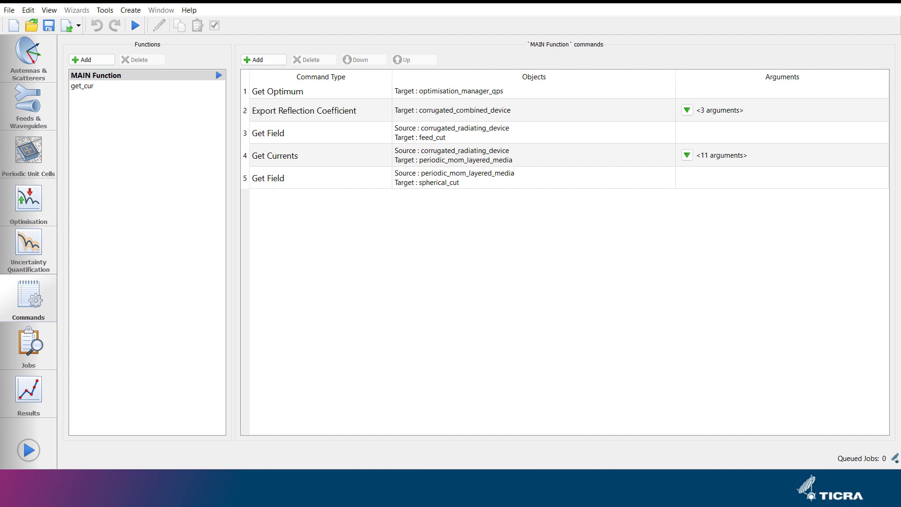
Step: Set up Job_02 with the comment 'Reflectarray optimisation' and show its job properties
click(32, 451)
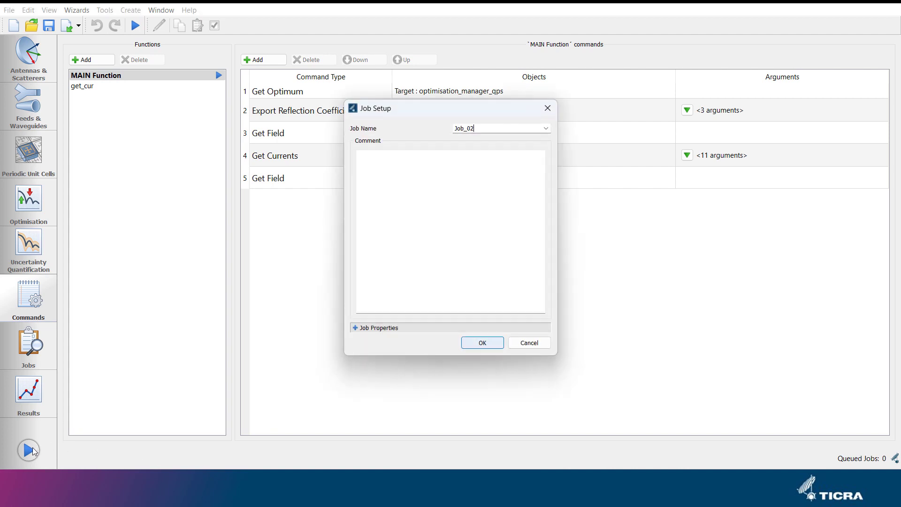
click(432, 164)
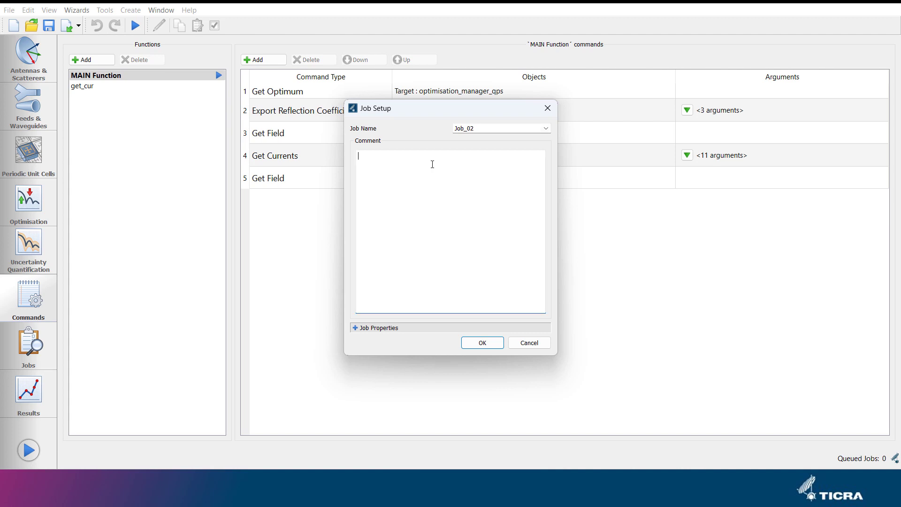
text(Reflectarray optimisation)
click(355, 327)
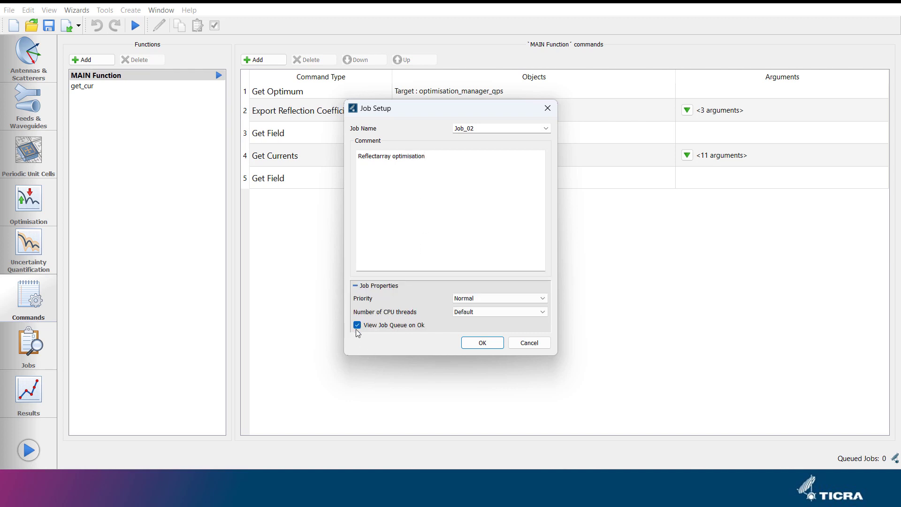
Step: Run Job_02, then review Job_01's log output from the top and its comment
click(482, 343)
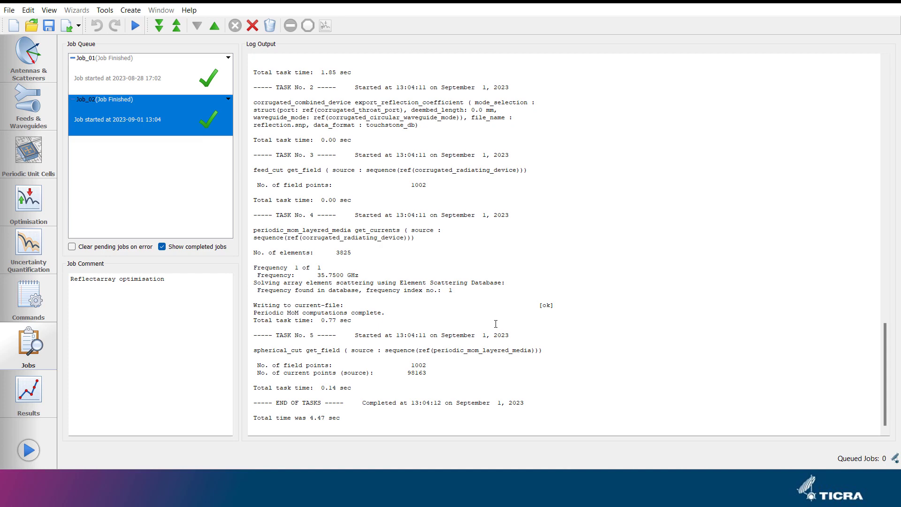
click(153, 79)
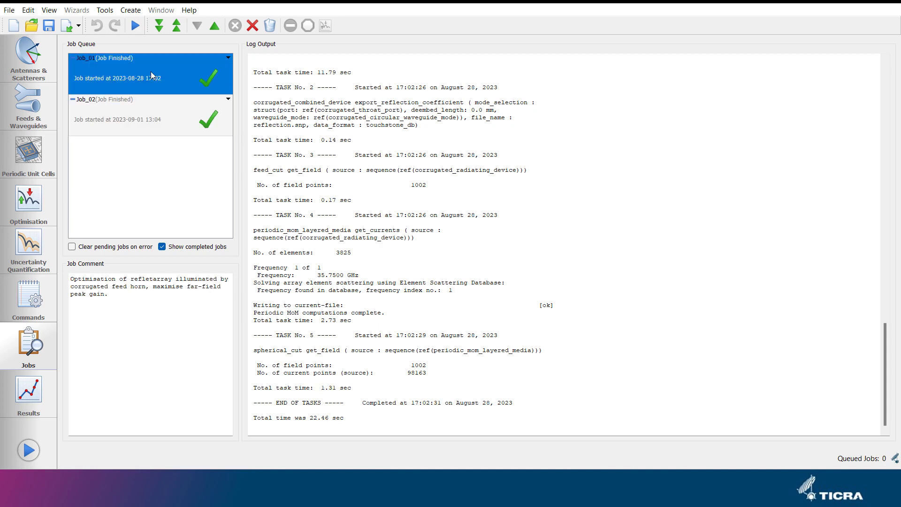
scroll(427, 170, up, 10)
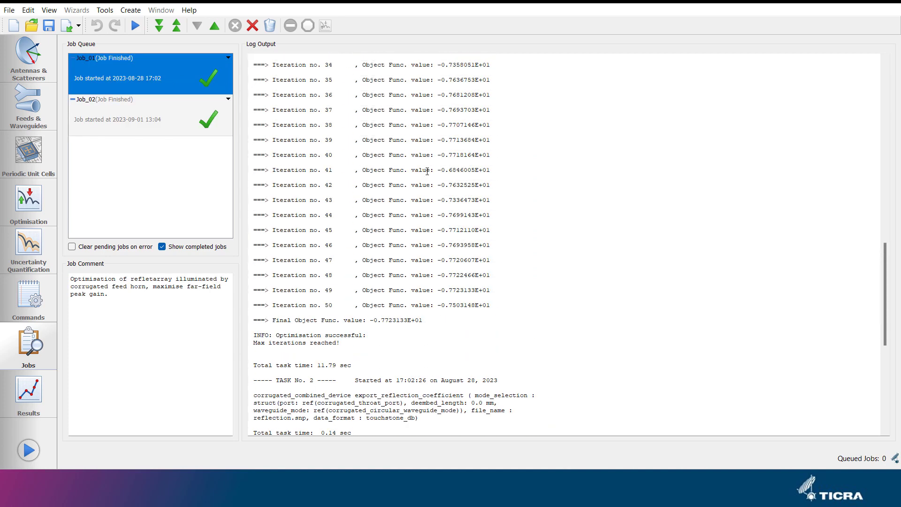
scroll(428, 174, up, 10)
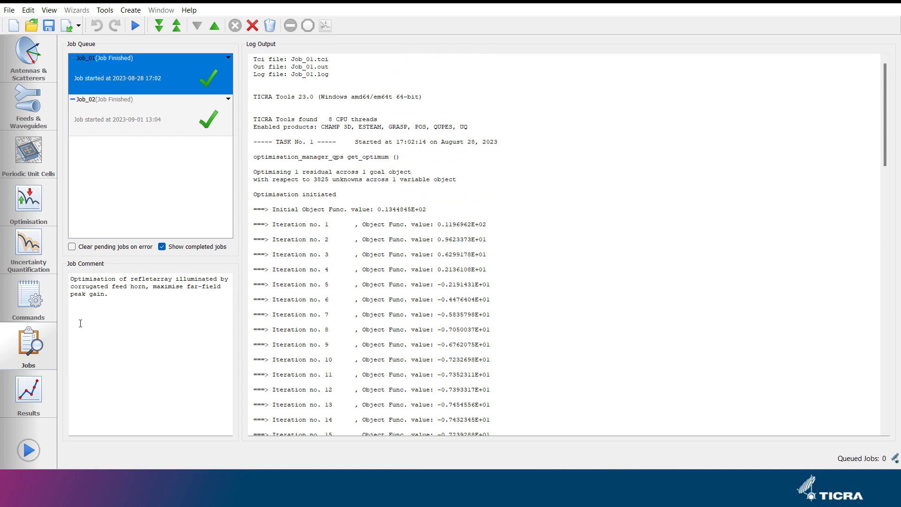
click(124, 295)
Step: In Results, expand Job_02 and its spherical_cut, then expand the entire results tree
click(37, 397)
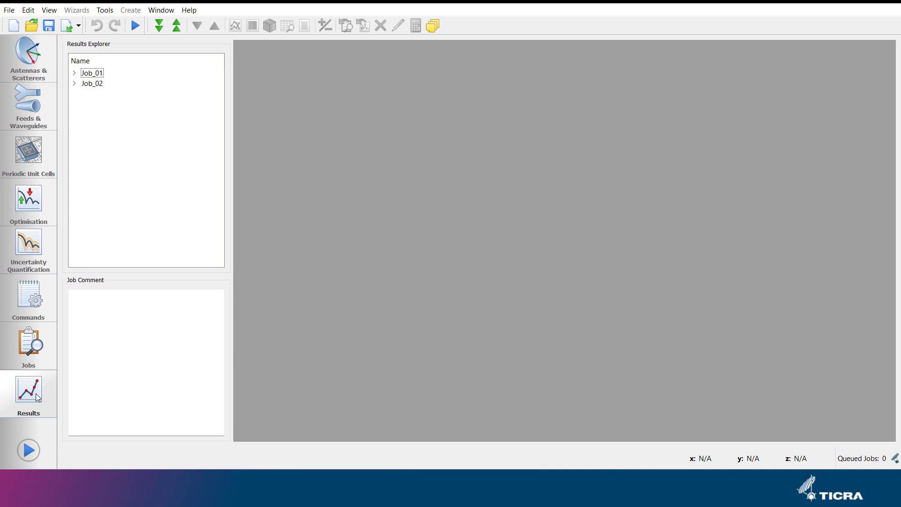
click(75, 84)
click(86, 104)
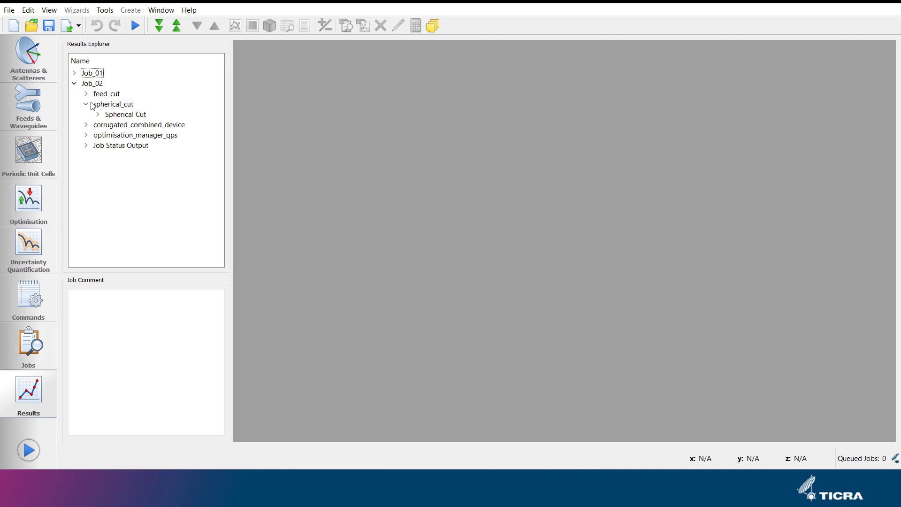
click(160, 25)
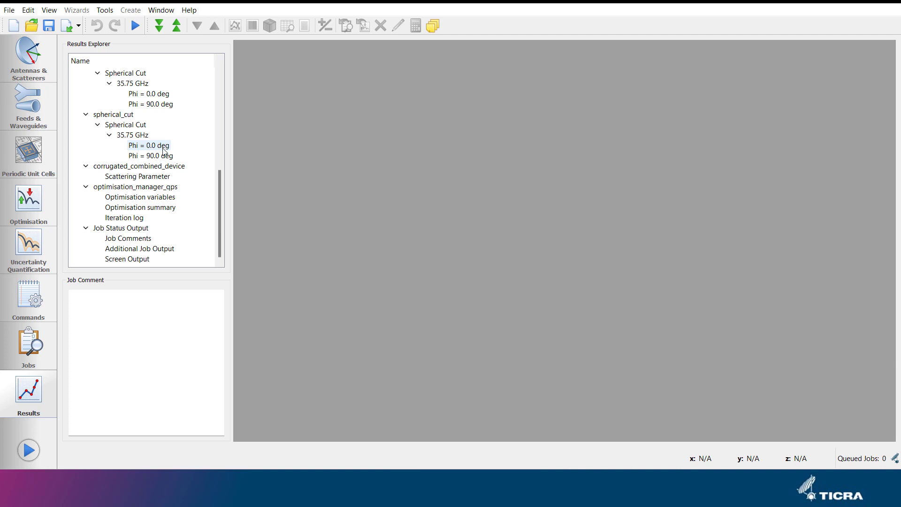
Step: Plot Job_02's Phi = 0.0 deg far-field cut (peak near 38 dB) and open its 2D plot set-up
double_click(163, 145)
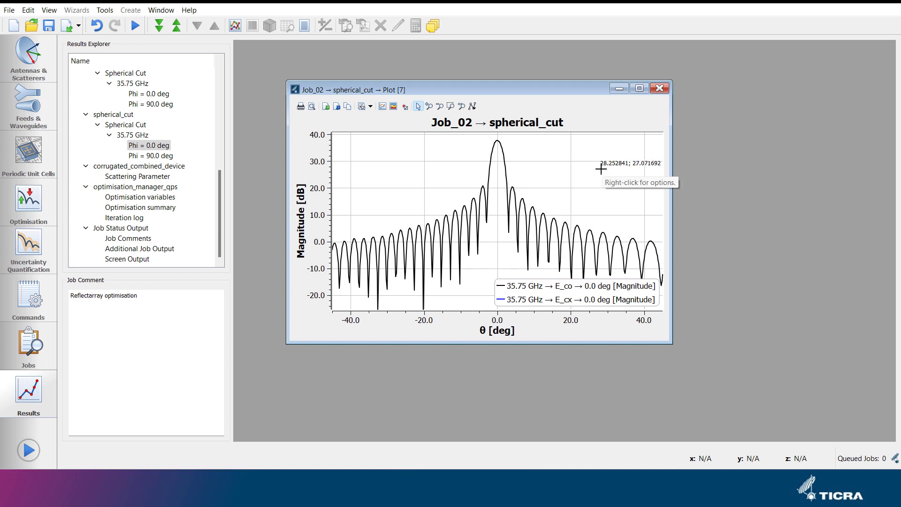
right_click(138, 125)
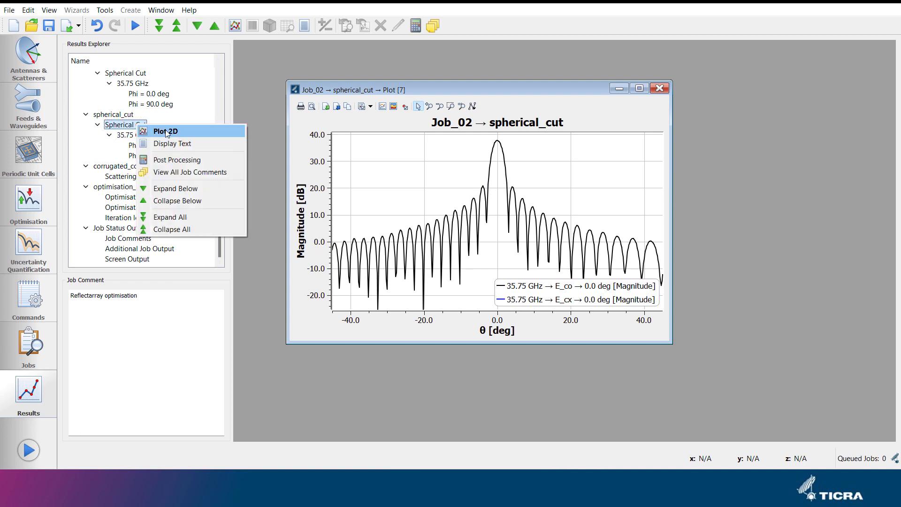
click(166, 132)
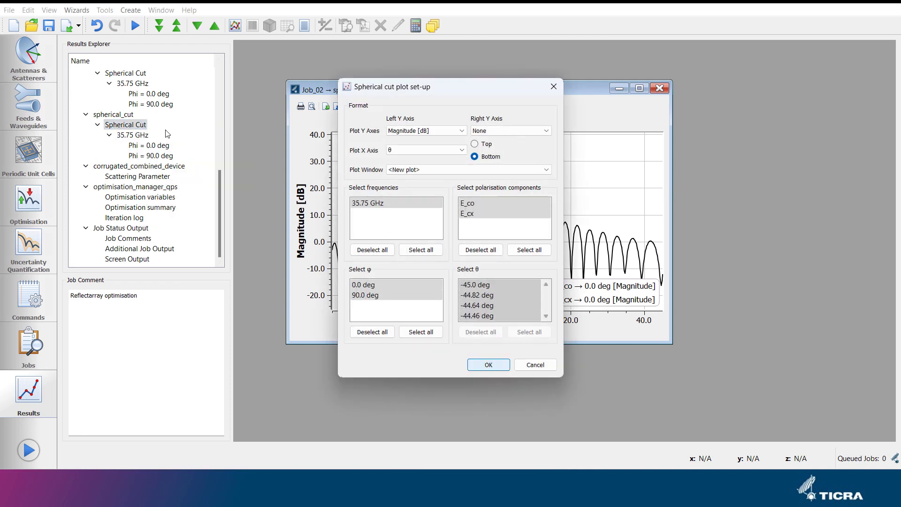